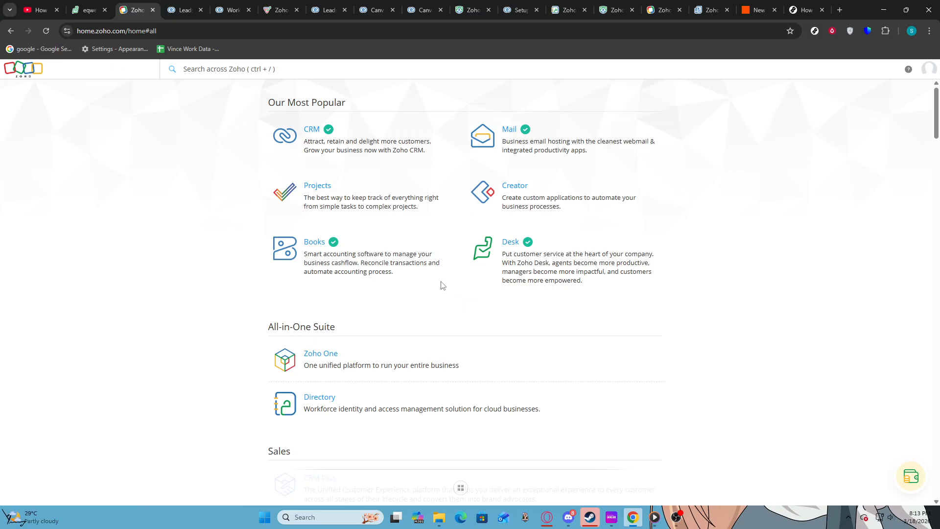
Open the Blueprint settings under Process Management in the Zoho CRM setup
click(312, 130)
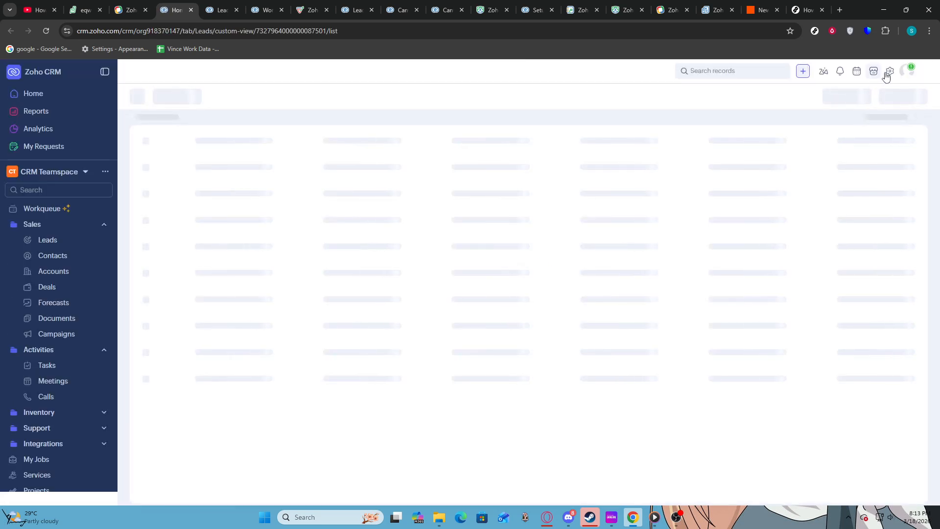
click(888, 75)
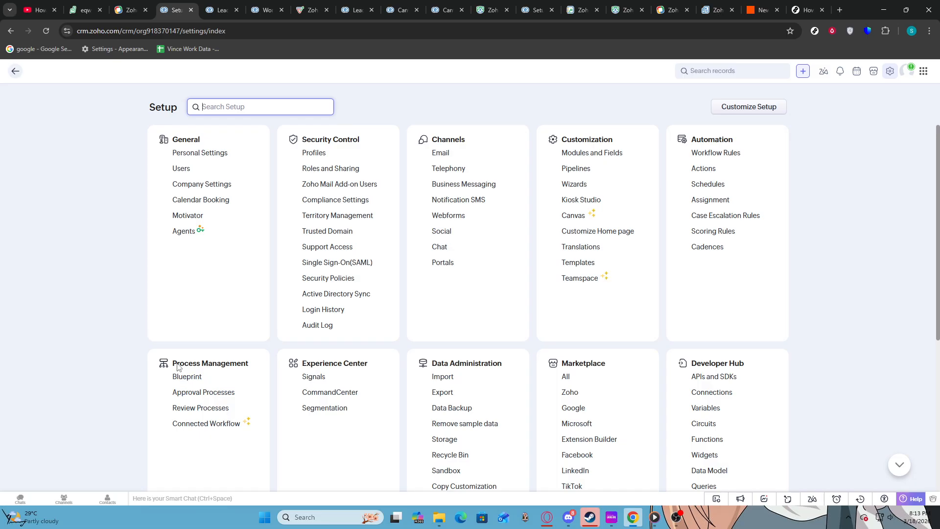
click(199, 380)
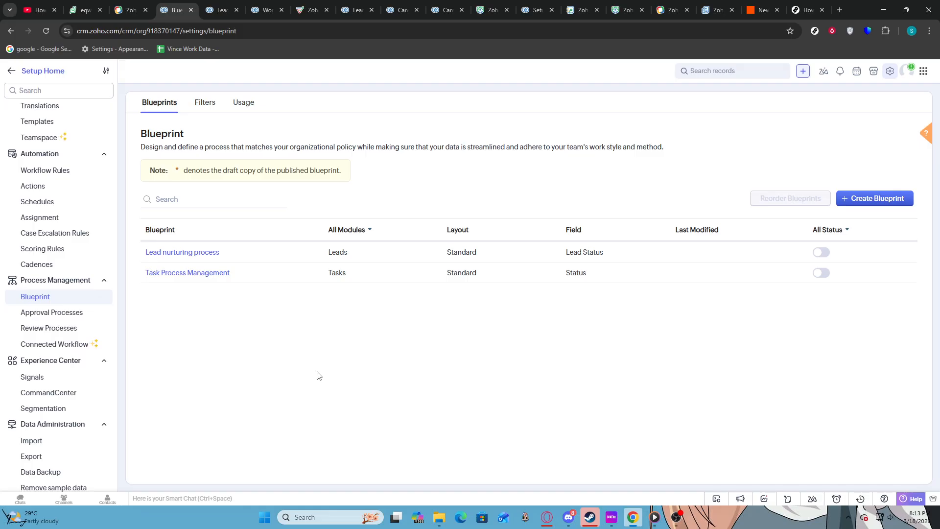
Start a new blueprint named test 1 for the Leads module, with the Standard layout and the Lead Status field
click(875, 206)
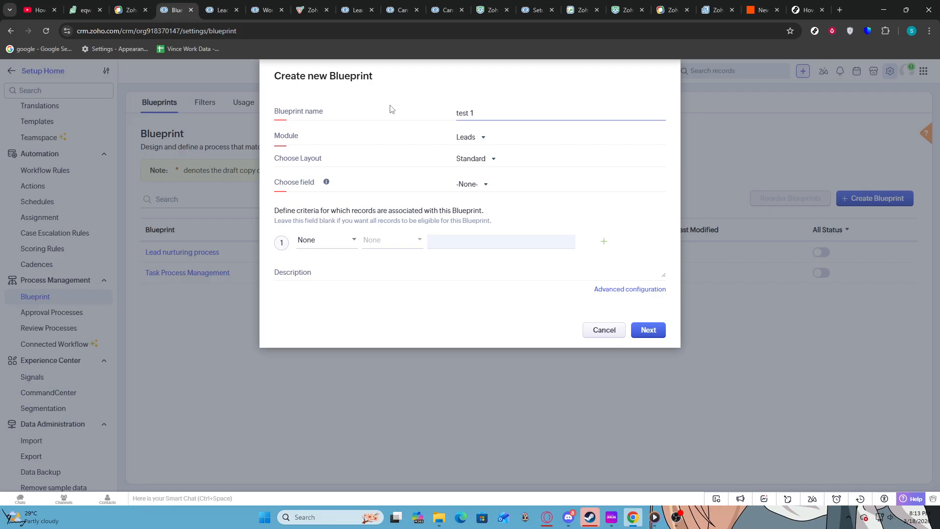
click(477, 146)
click(476, 144)
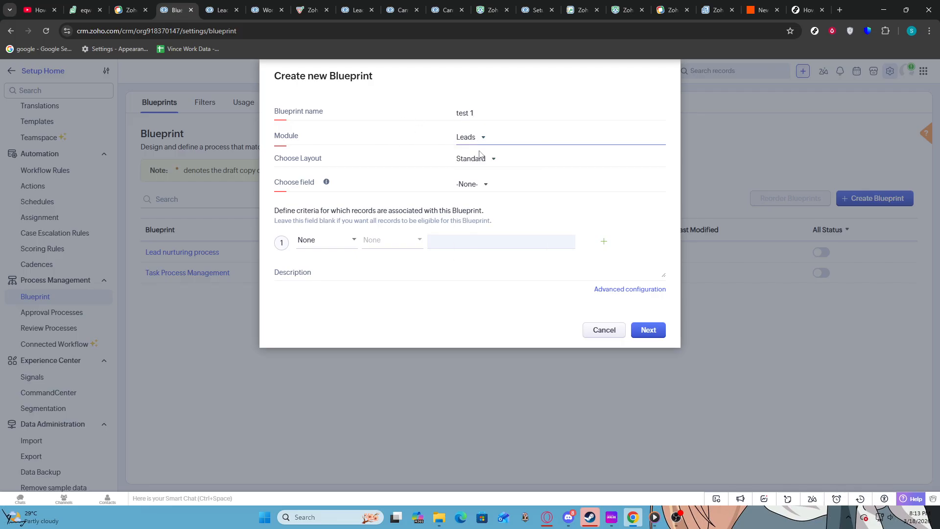
click(473, 161)
click(474, 161)
click(483, 164)
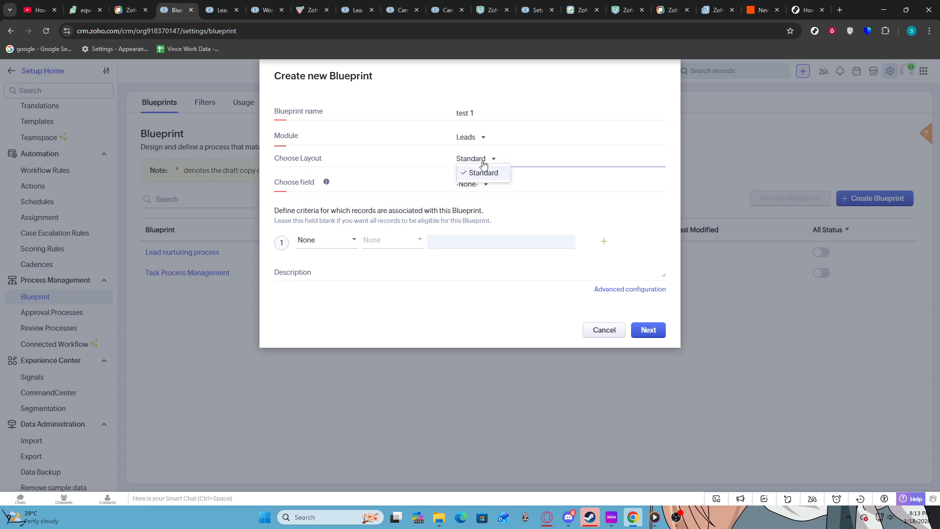
click(484, 164)
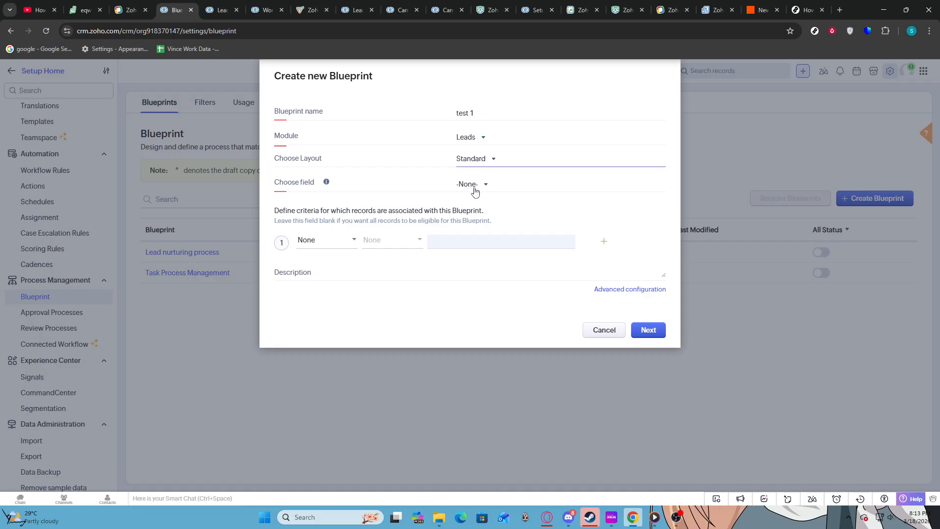
click(479, 185)
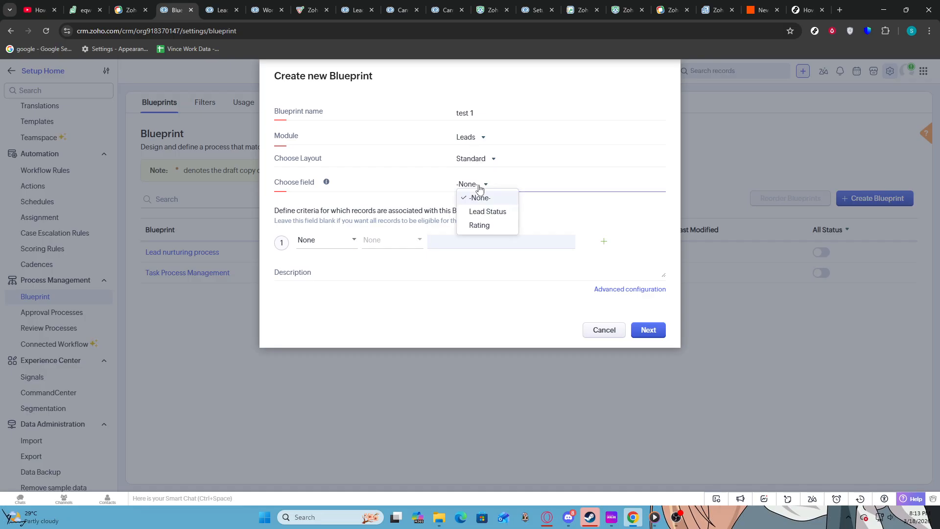
click(490, 212)
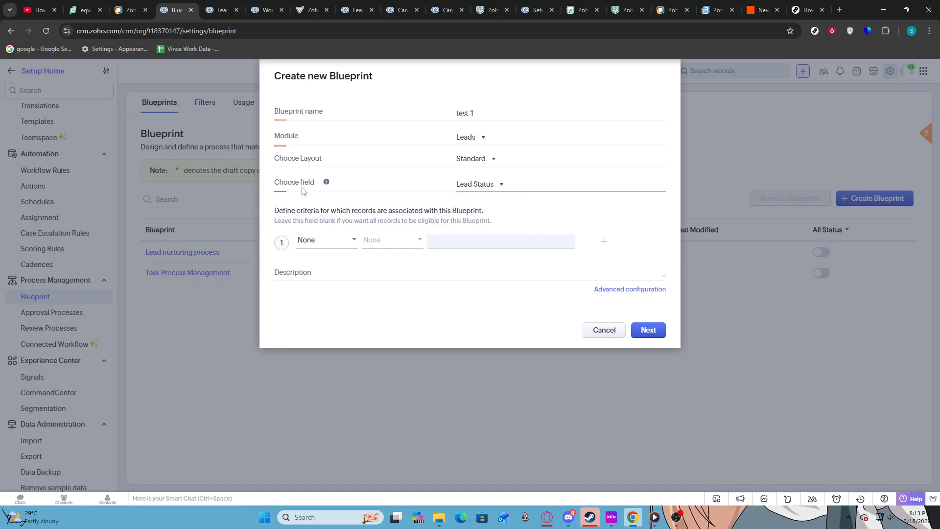
Leave the blueprint's record criteria blank and continue to the state editor
click(328, 245)
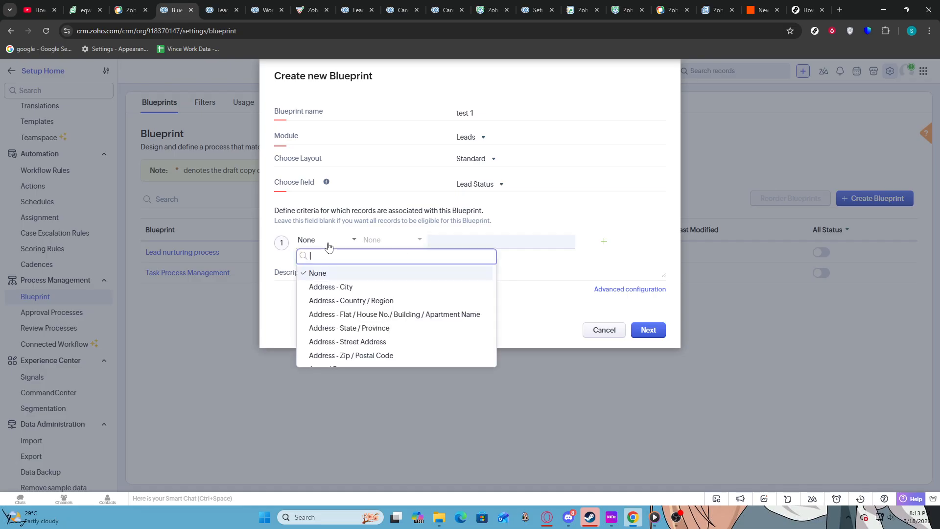
click(385, 209)
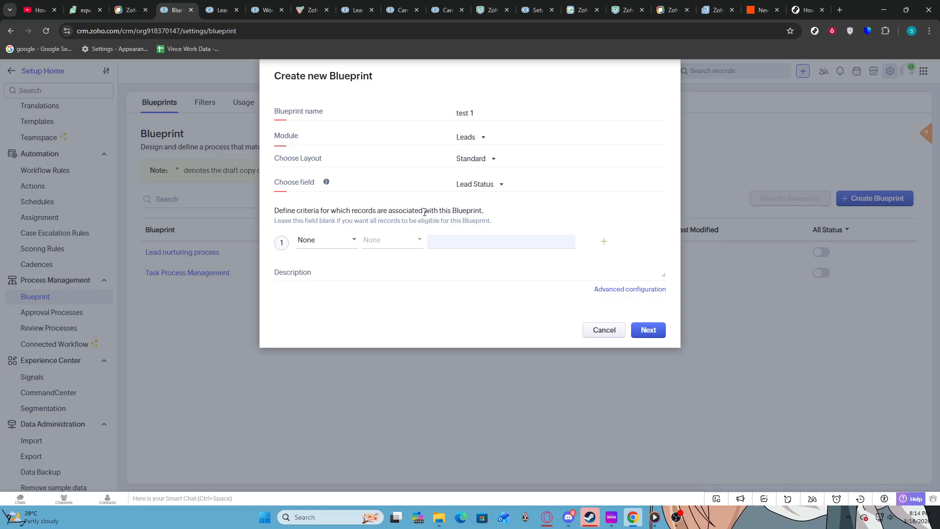
drag(311, 210, 474, 219)
drag(276, 221, 380, 232)
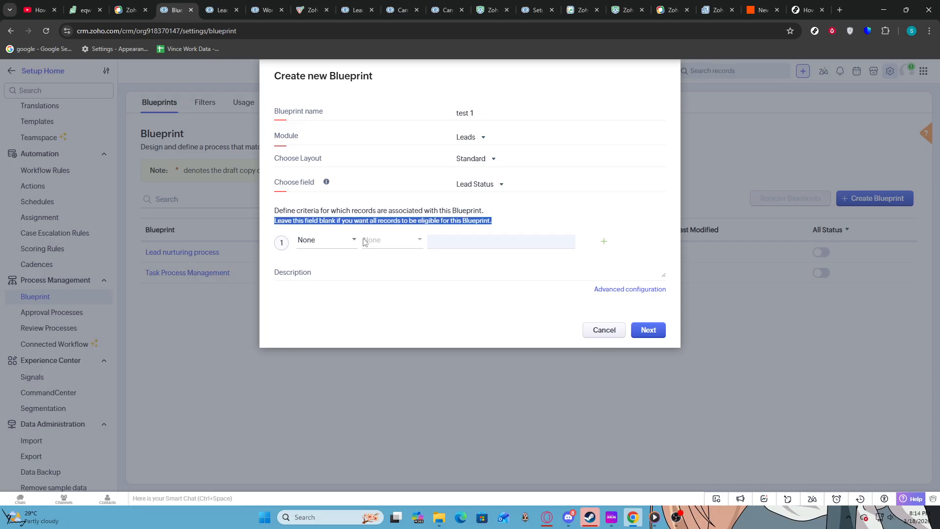
click(495, 220)
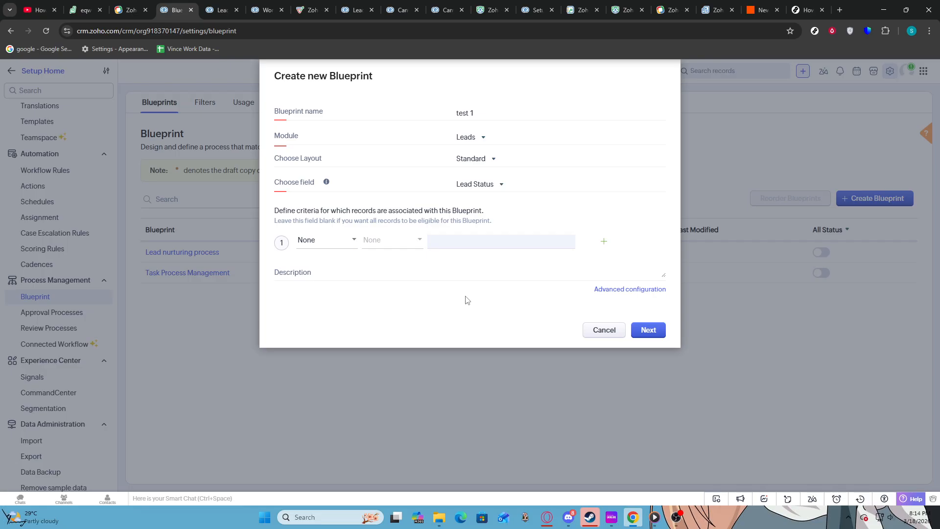
click(647, 331)
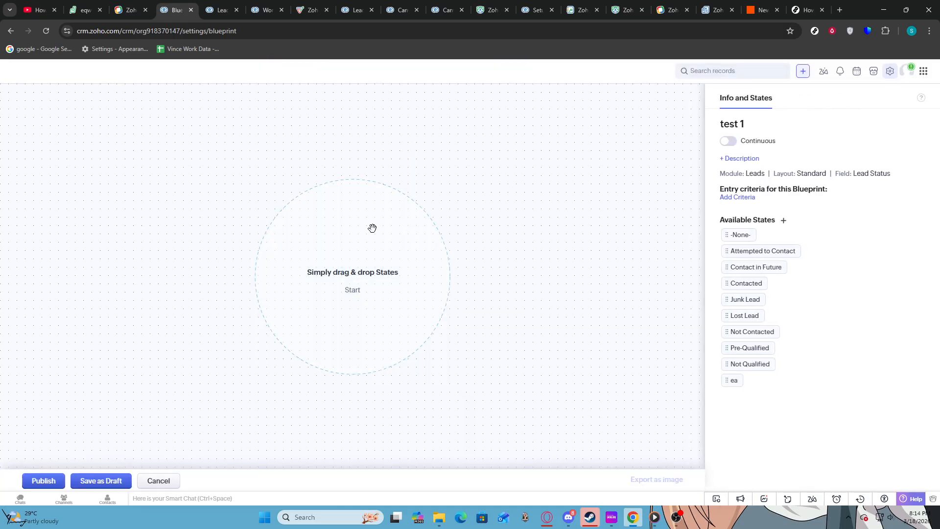
Place the states -None-, Attempted to Contact, Contacted, Junk Lead and Contact in Future on the blueprint canvas
drag(733, 235, 362, 250)
drag(756, 235, 372, 153)
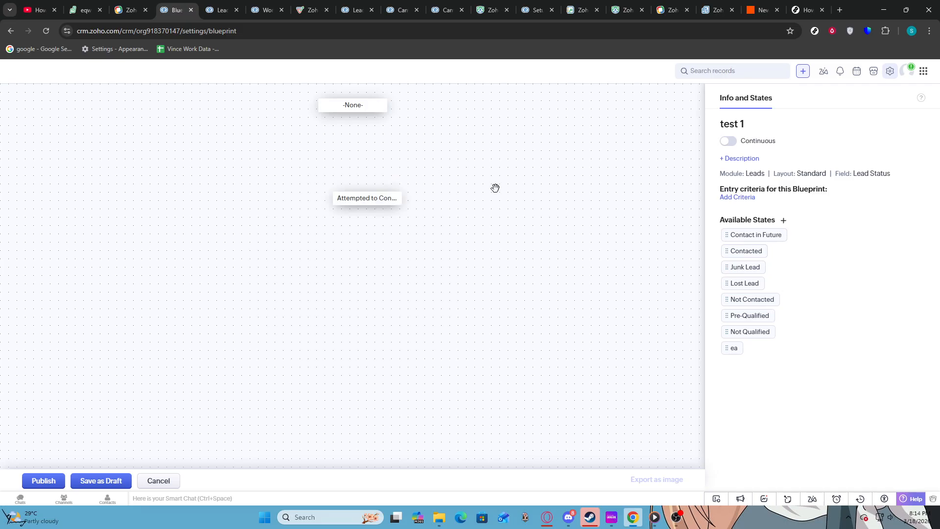
drag(746, 252, 522, 191)
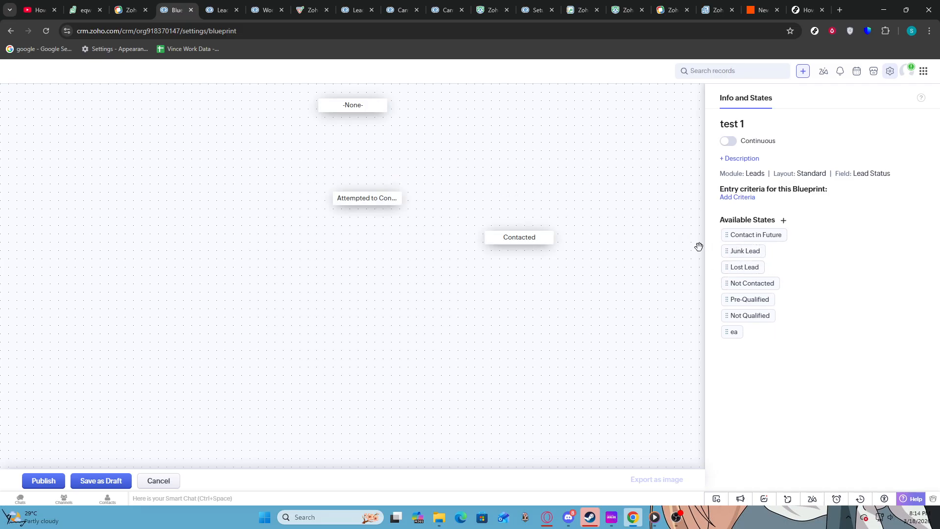
drag(727, 247, 573, 252)
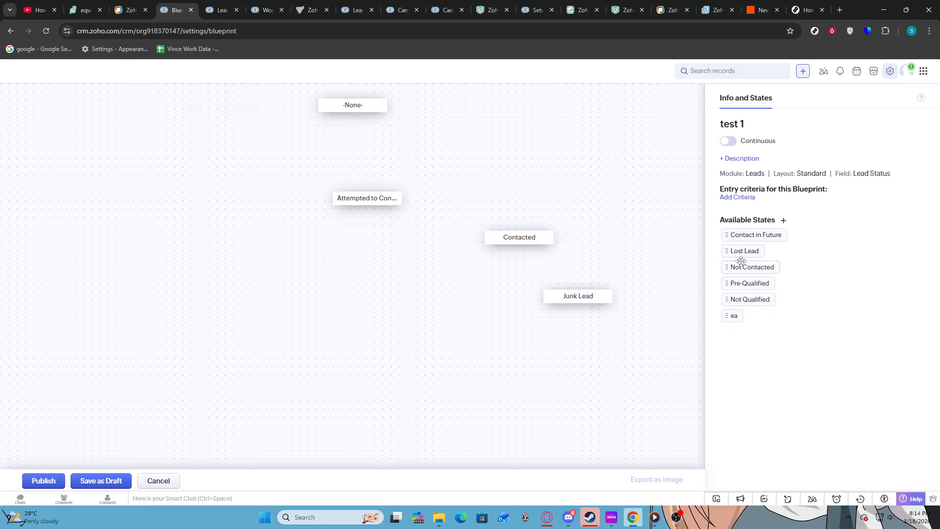
drag(735, 236, 388, 262)
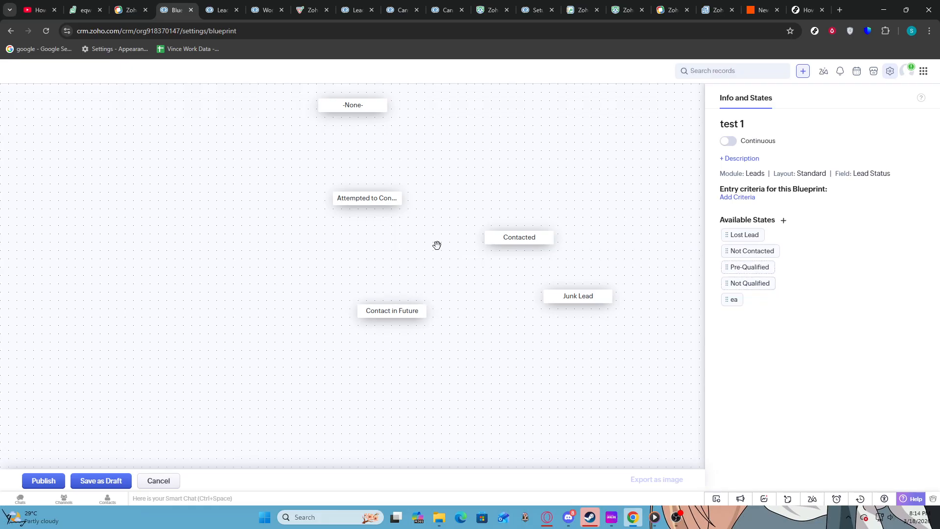
Place the remaining states Not Contacted, Pre-Qualified, Not Qualified, Lost Lead and ea on the blueprint canvas
drag(739, 249, 368, 210)
drag(749, 250, 318, 214)
drag(764, 251, 489, 251)
drag(738, 235, 575, 220)
drag(730, 235, 539, 202)
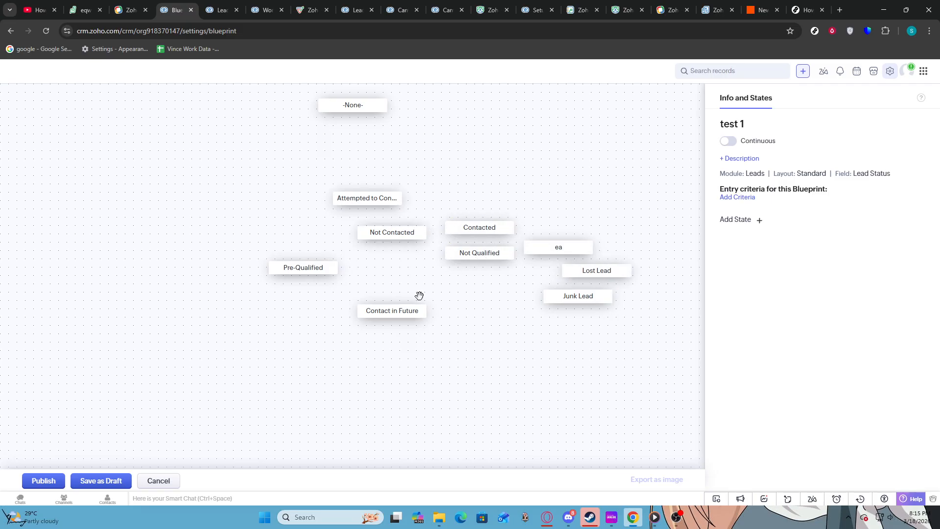
Connect Contact in Future to Not Contacted and save an automatic transition named 121 between them
drag(409, 304, 411, 247)
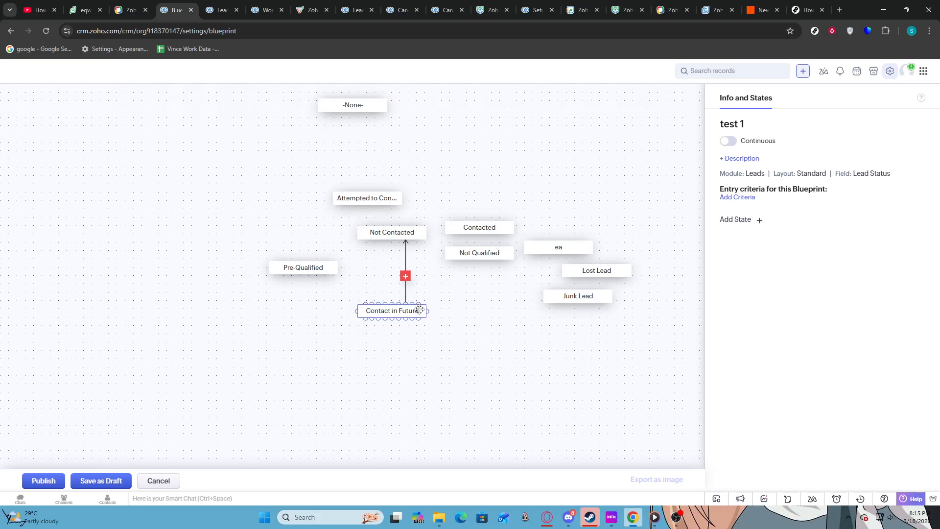
click(405, 277)
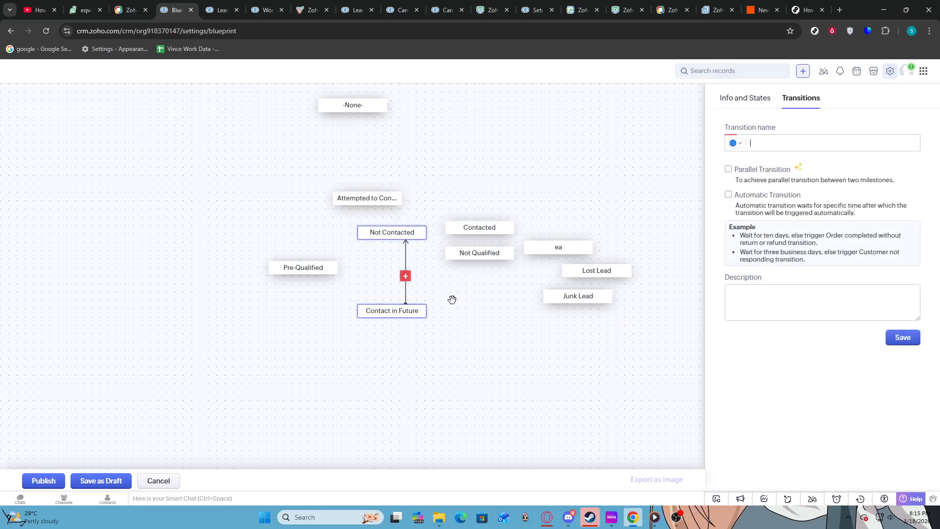
click(730, 195)
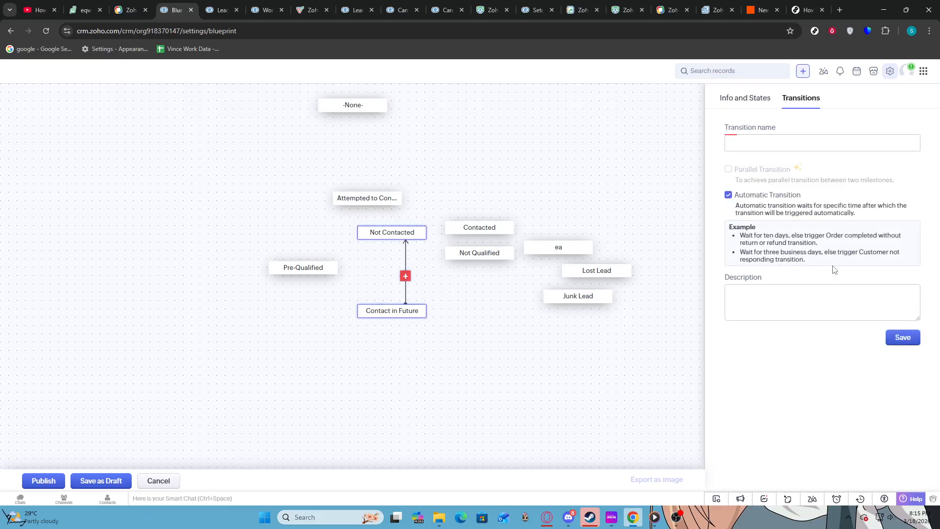
click(886, 338)
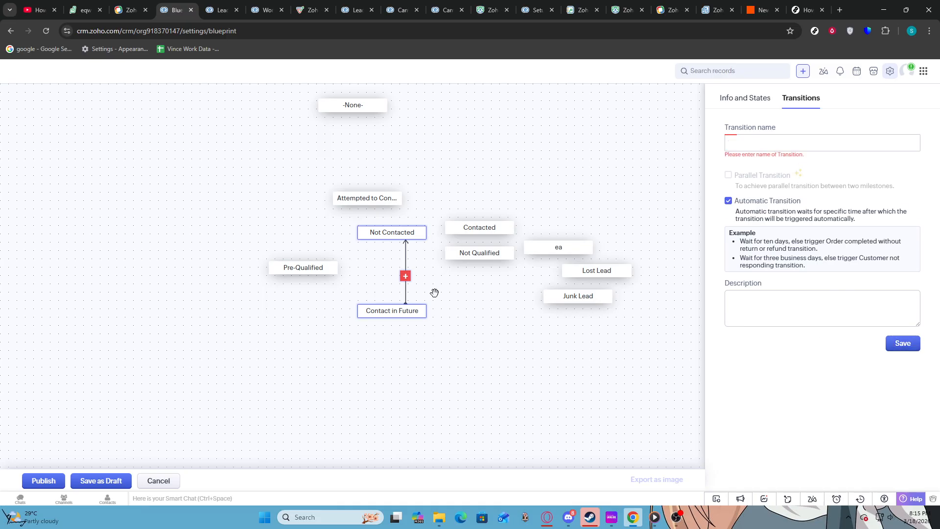
click(747, 143)
text(121)
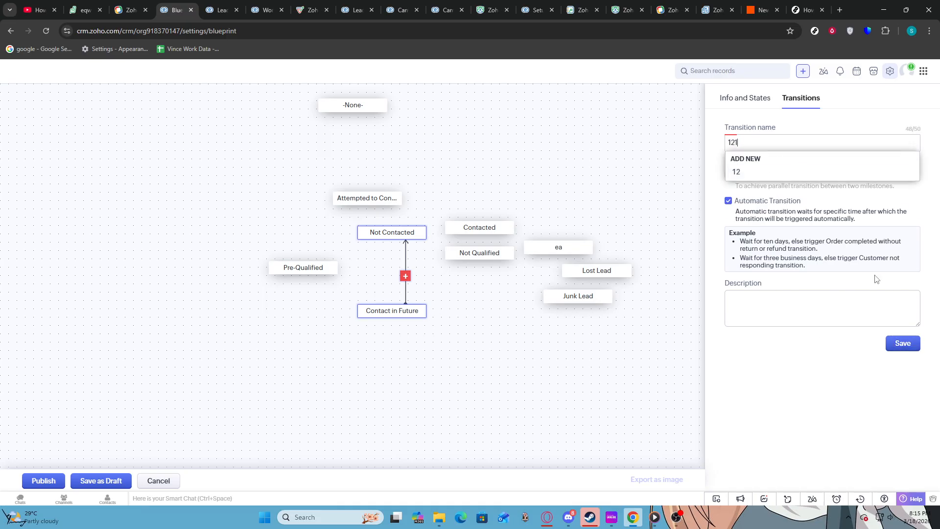
click(757, 172)
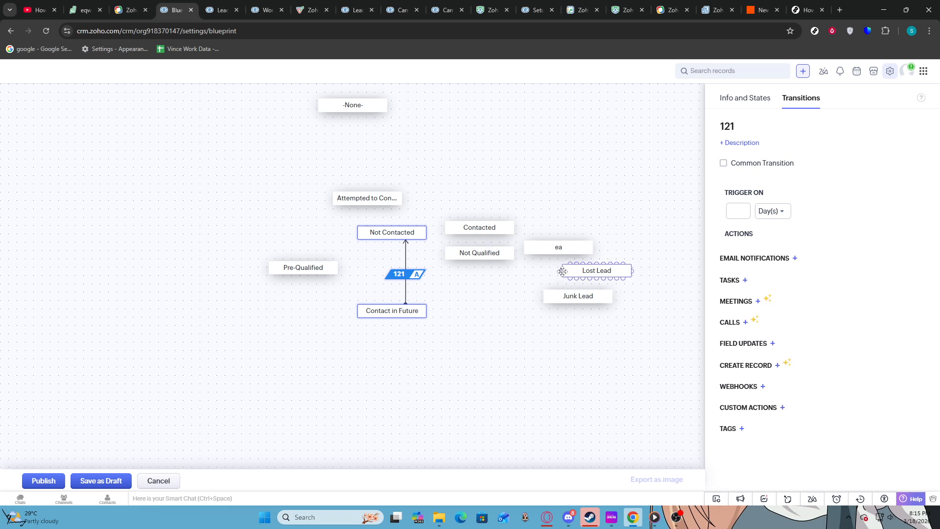
Connect Lost Lead, Contacted, Attempted to Contact and Pre-Qualified to Not Contacted, and move Attempted to Contact up beneath -None-
drag(562, 273, 391, 240)
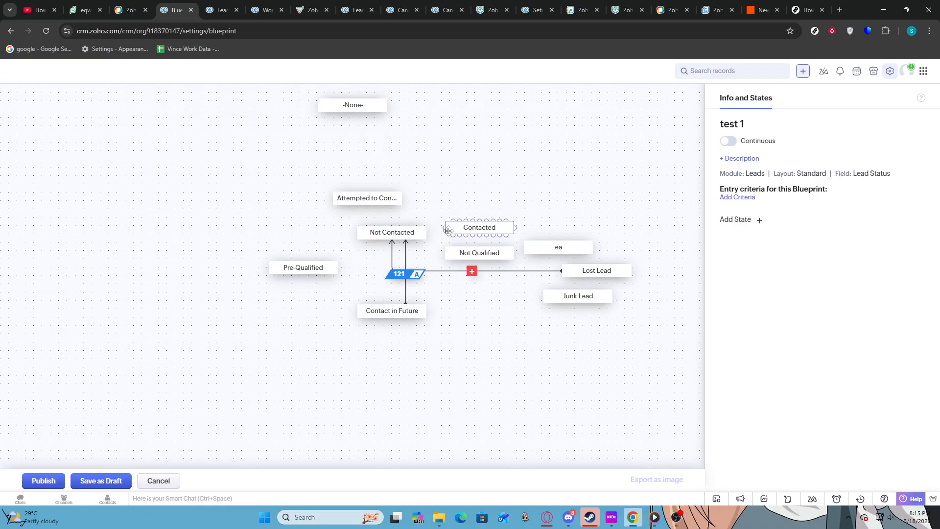
drag(443, 228, 411, 231)
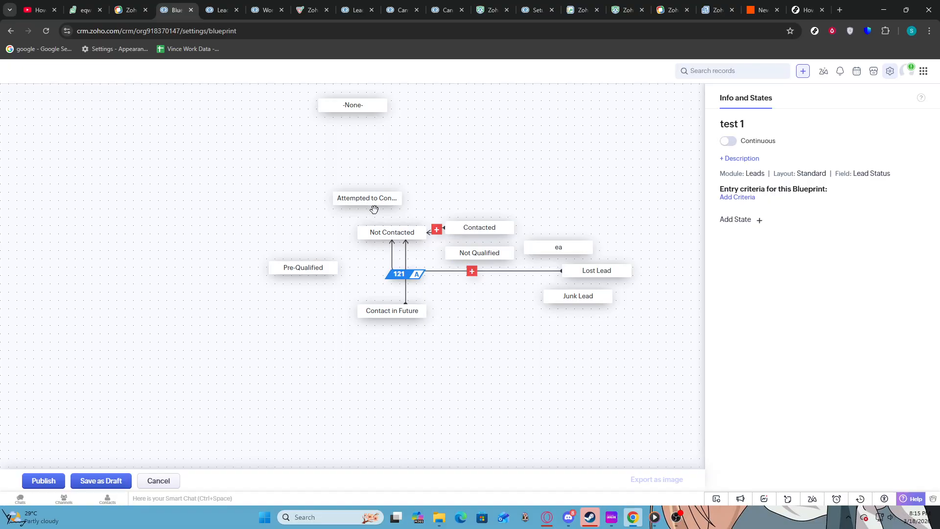
drag(385, 208, 389, 229)
drag(317, 259, 360, 235)
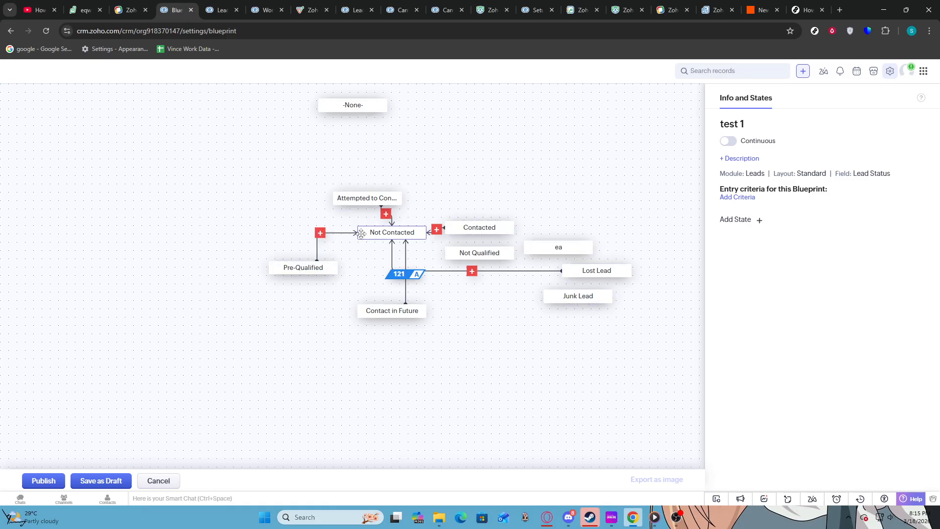
mouse_move(368, 197)
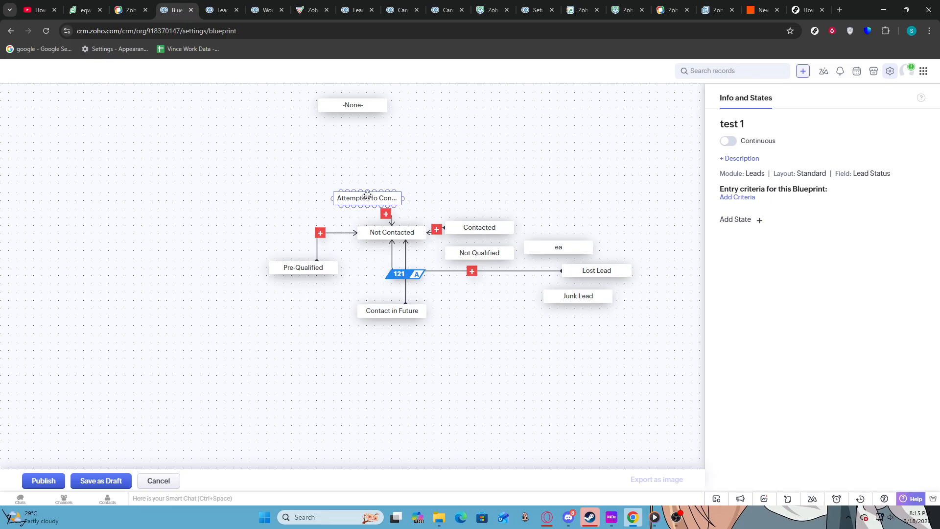
drag(368, 191, 372, 128)
Connect ea to Not Qualified and Lost Lead to Junk Lead, shifting Lost Lead slightly upward
mouse_move(522, 250)
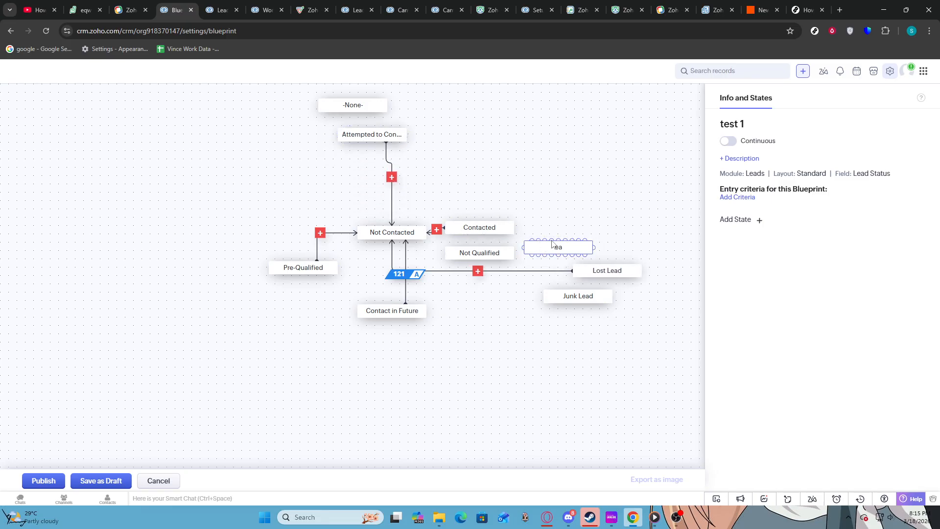
drag(522, 249, 496, 251)
mouse_move(616, 264)
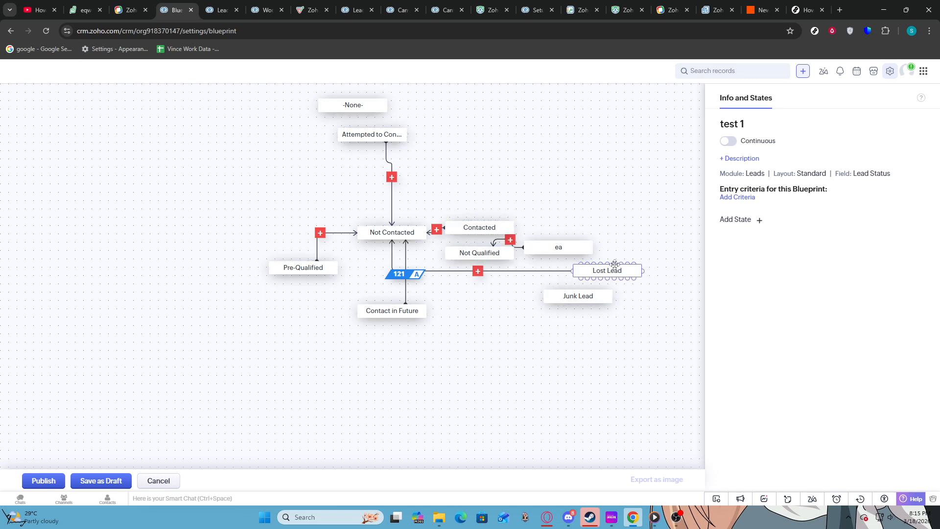
drag(615, 265, 618, 252)
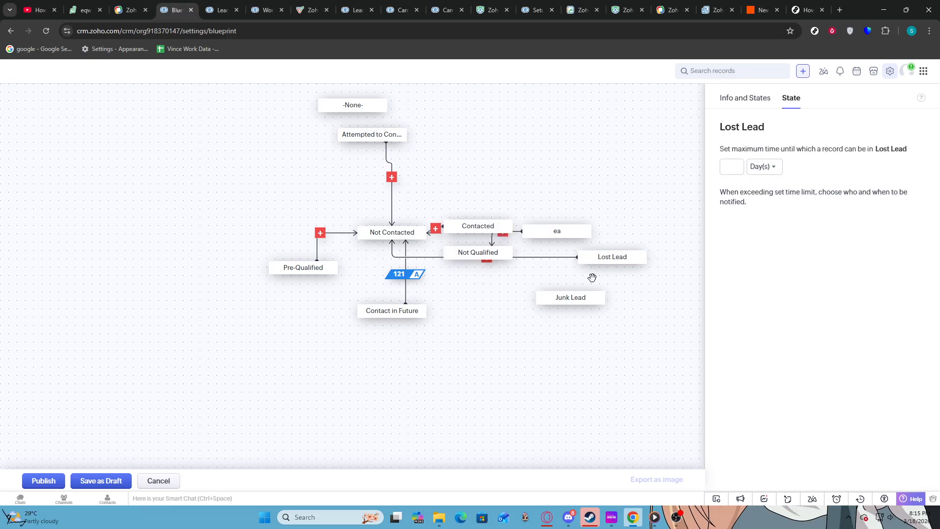
drag(599, 264, 581, 294)
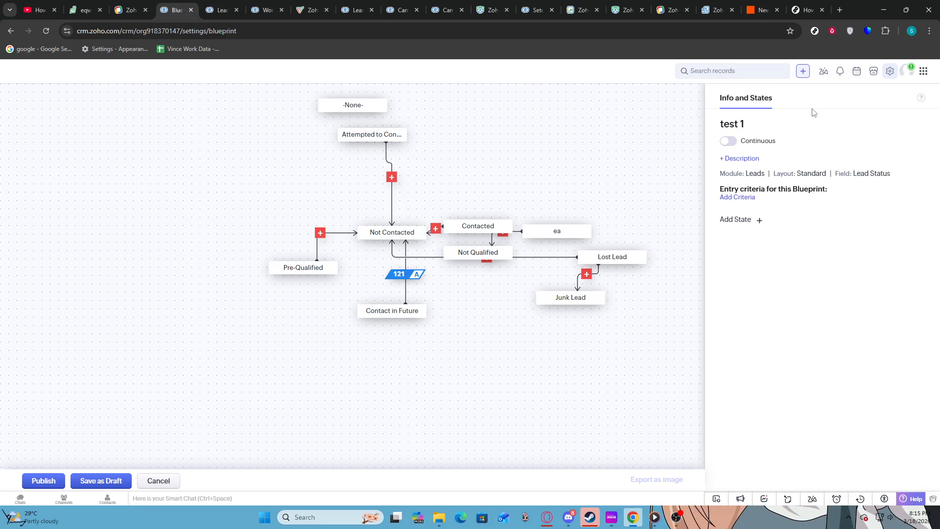
Make the test 1 blueprint continuous
click(724, 143)
click(726, 142)
click(728, 142)
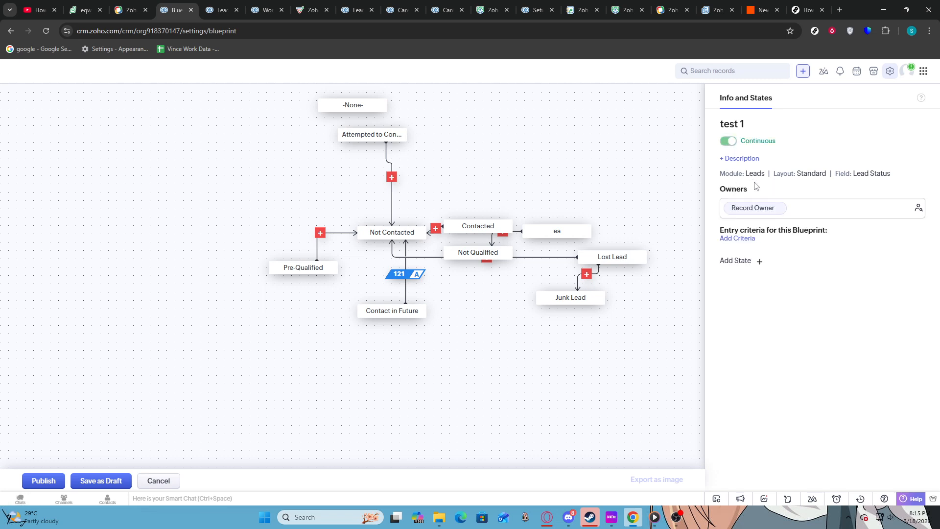
Open the form for adding a new state to the Lead Status field
click(759, 262)
click(742, 331)
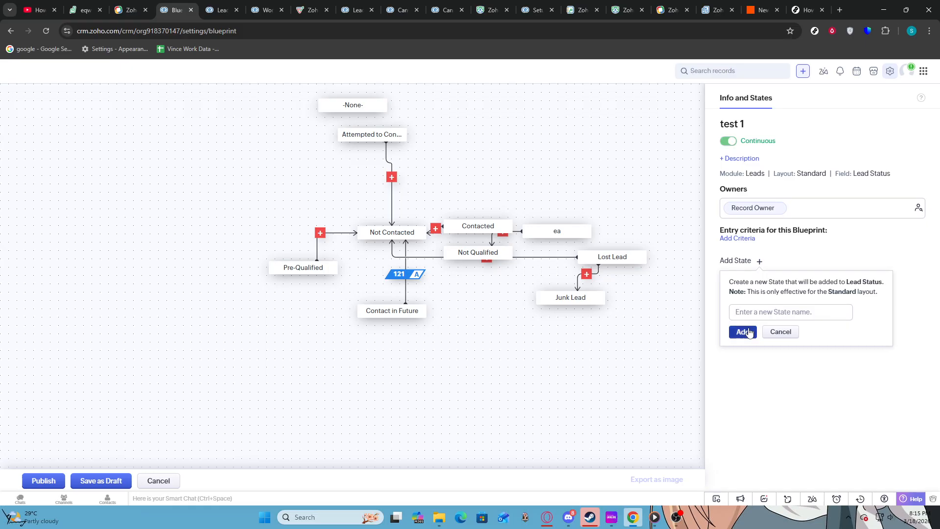